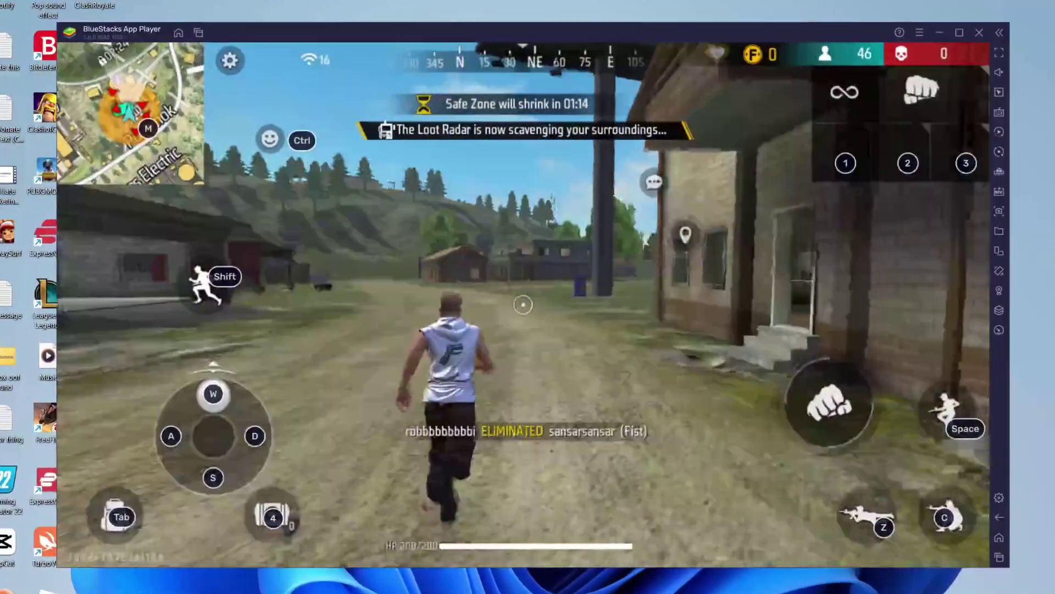
Run the Free Fire character down the street, into the wooden house and up its stairs
key("w")
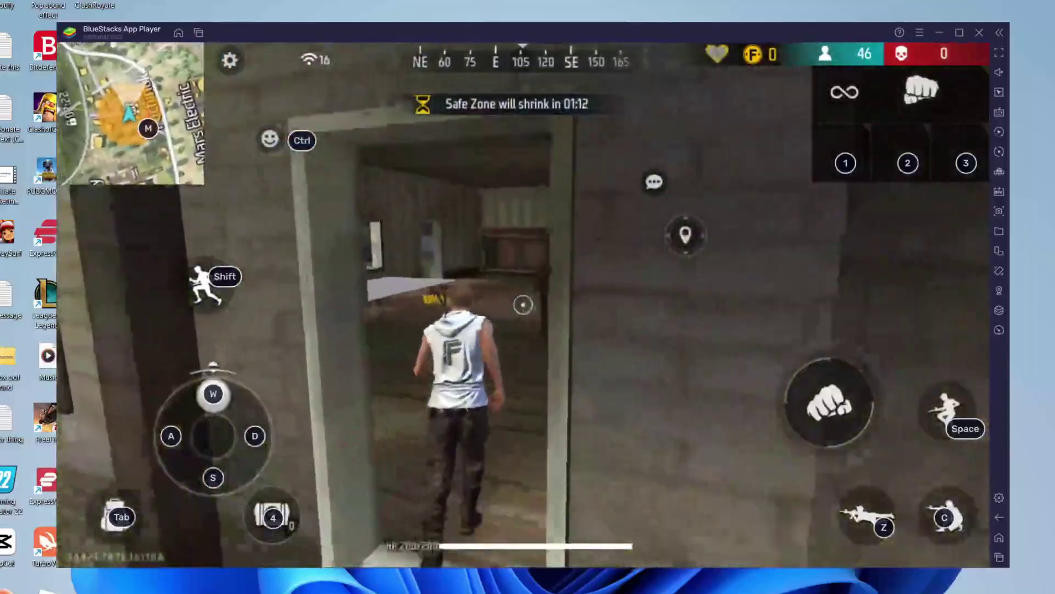
key("w")
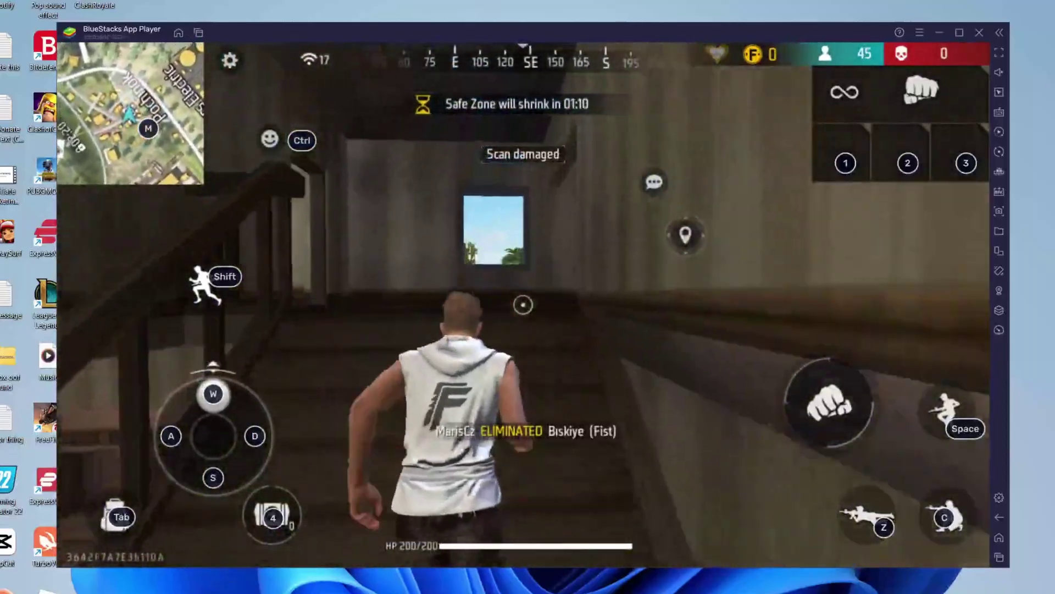
key("w")
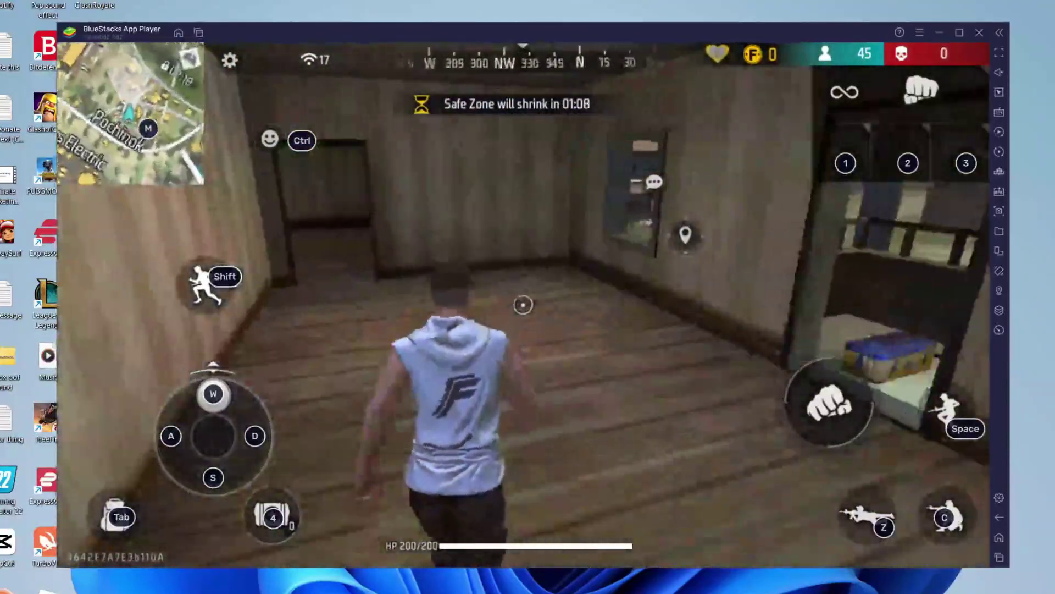
key("w")
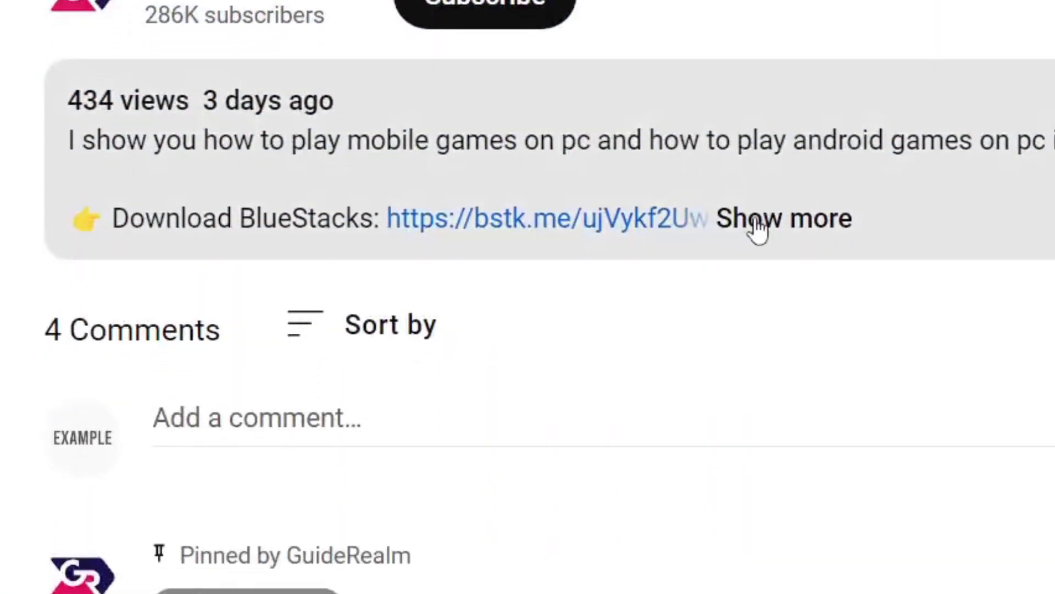
Expand the YouTube video description to reveal the BlueStacks download link
left_click(758, 228)
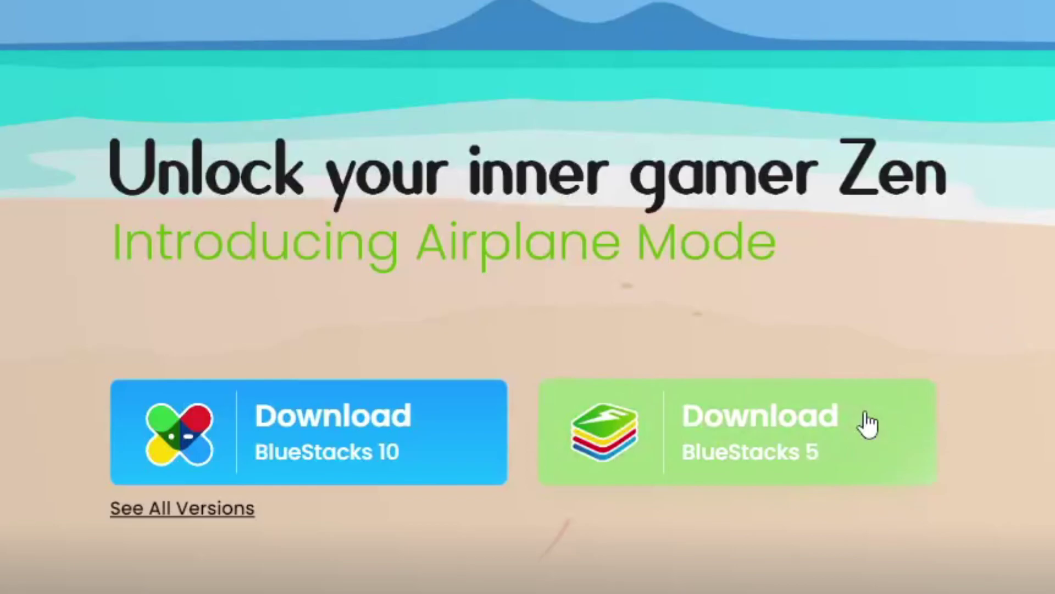
Download the BlueStacks 5 installer, BlueStacksInstaller.exe, and open it
left_click(869, 424)
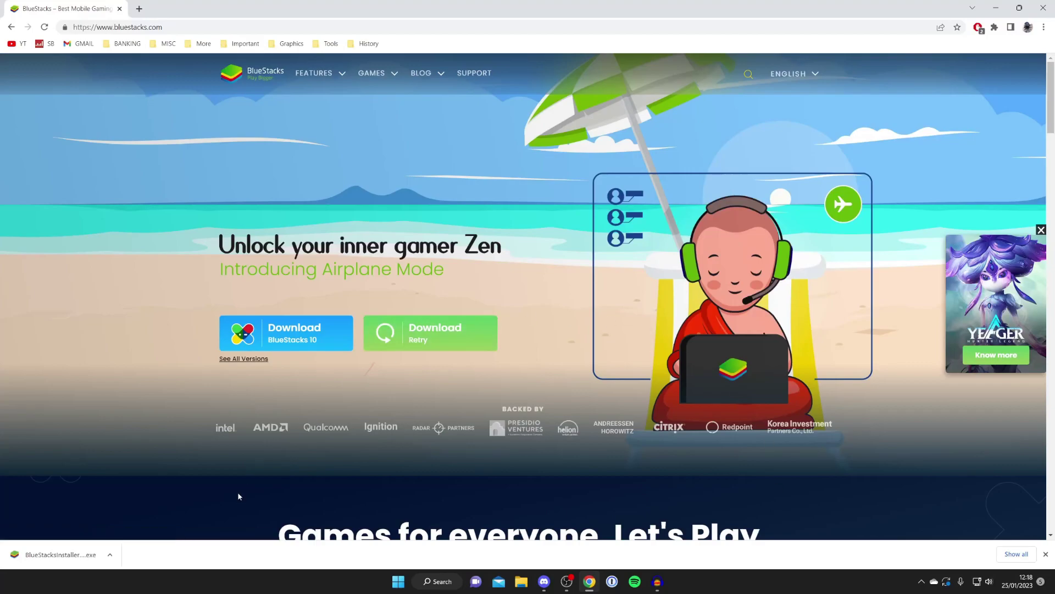
left_click(91, 548)
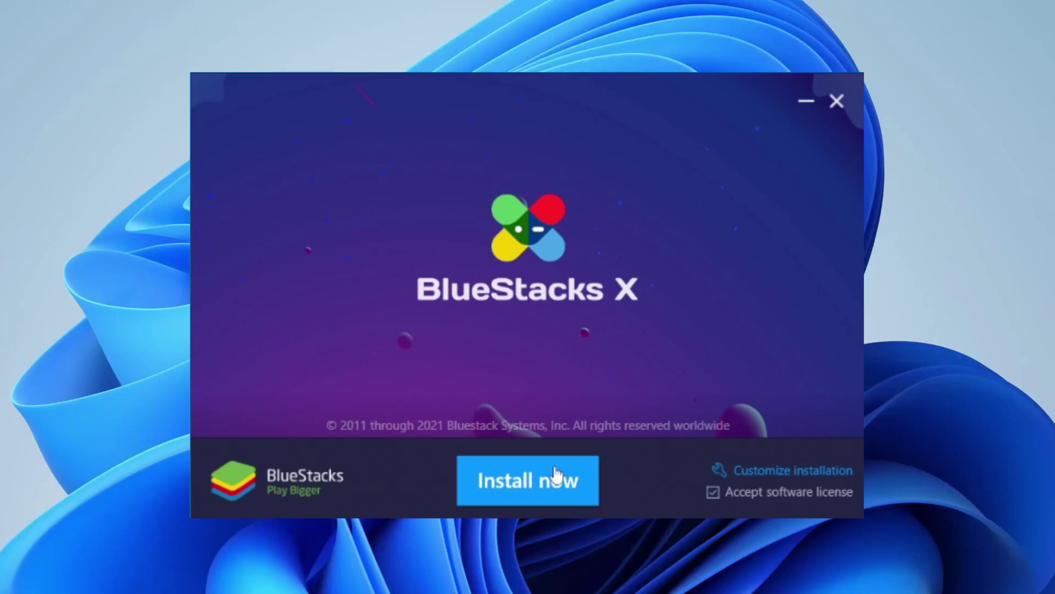
Install BlueStacks and move the App Player window into place on the desktop
left_click(509, 479)
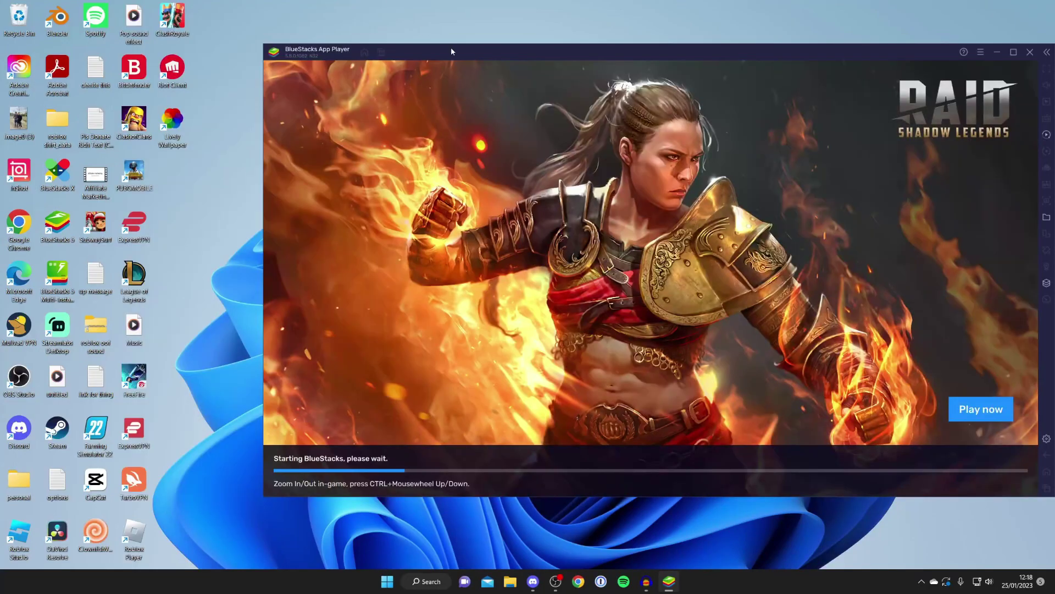
left_click_drag(451, 47, 332, 54)
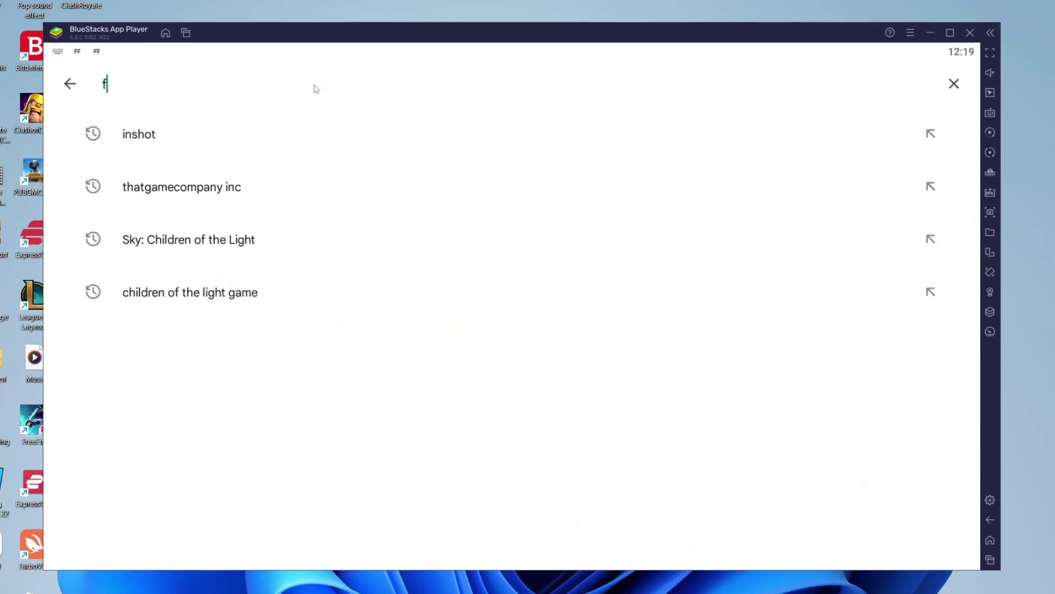
Search the Play Store for 'free fire', open the Free Fire page and update it
type("ee fir")
key("Return")
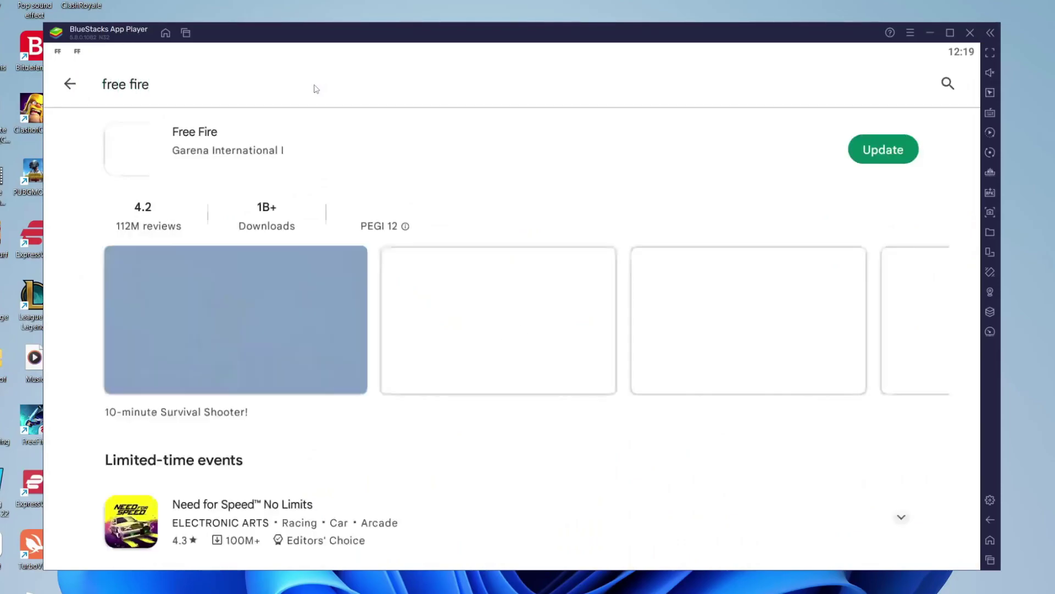
left_click(145, 146)
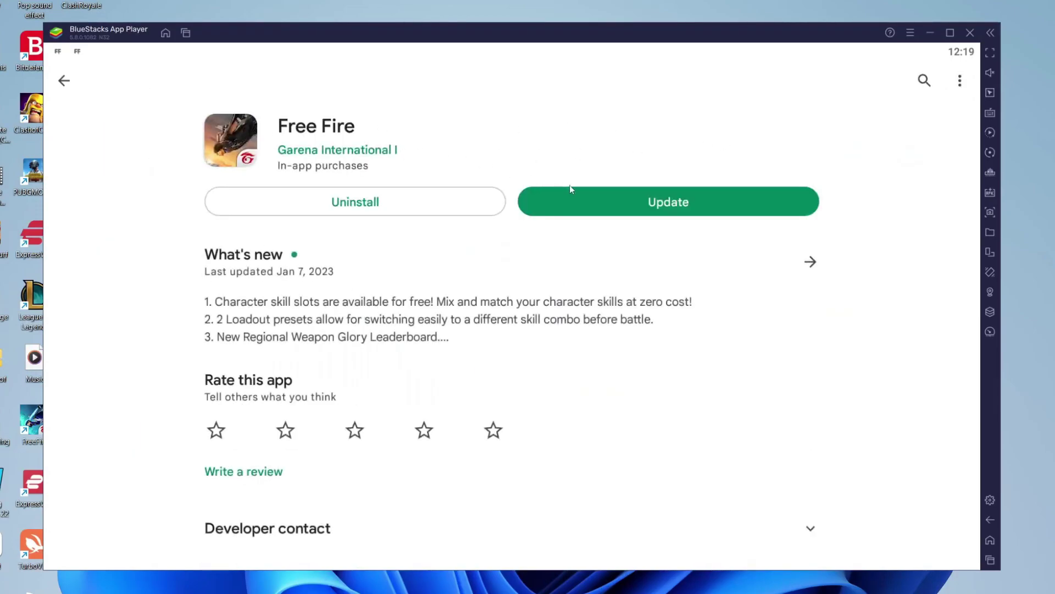
left_click(627, 200)
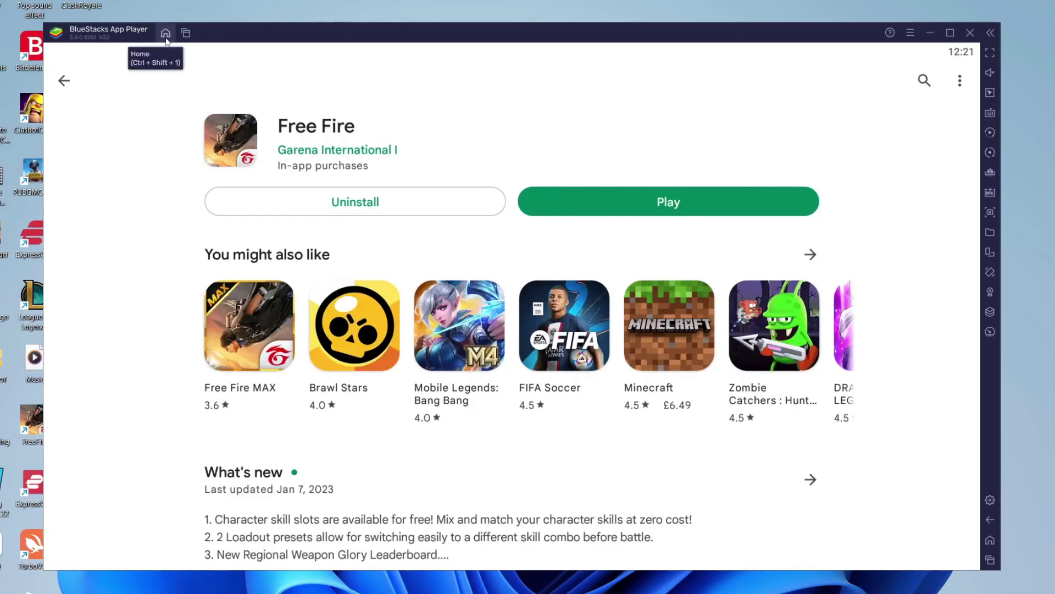
Launch Free Fire from the home screen, then open BlueStacks Settings on Performance
left_click(992, 539)
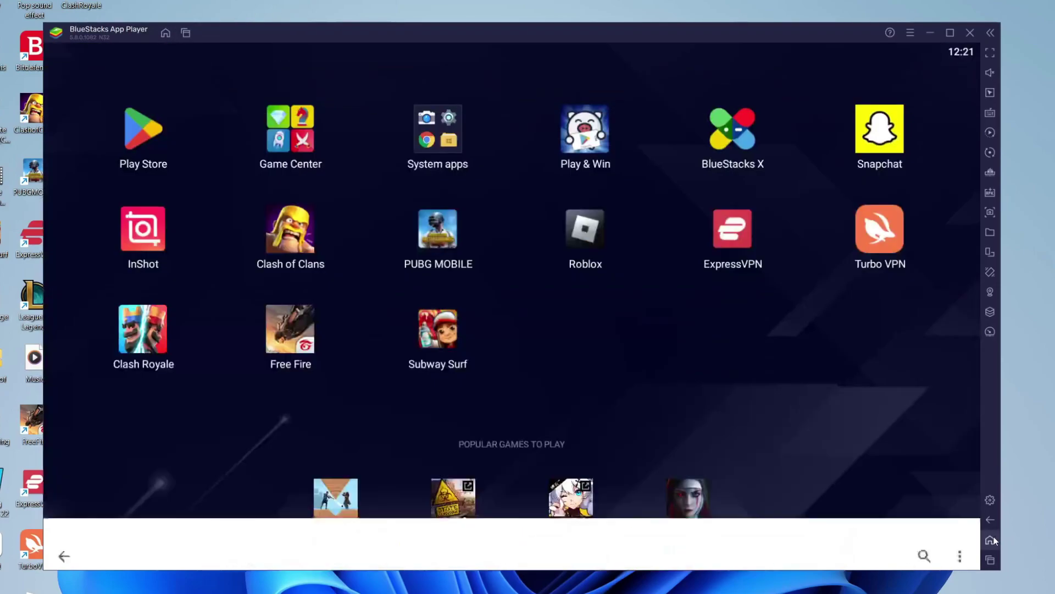
left_click(299, 326)
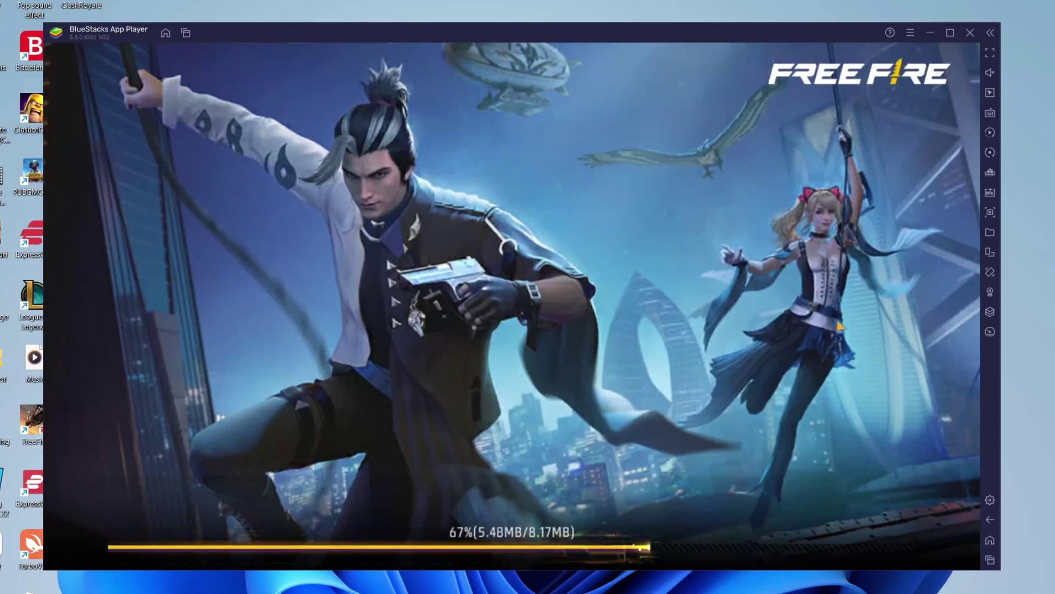
left_click(990, 499)
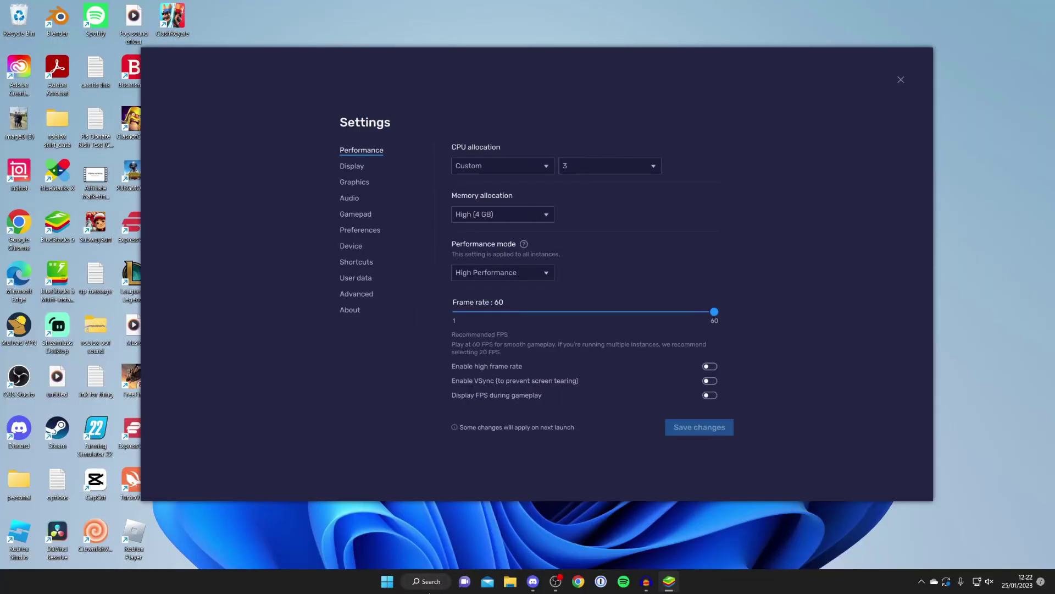
left_click(428, 582)
type("syste")
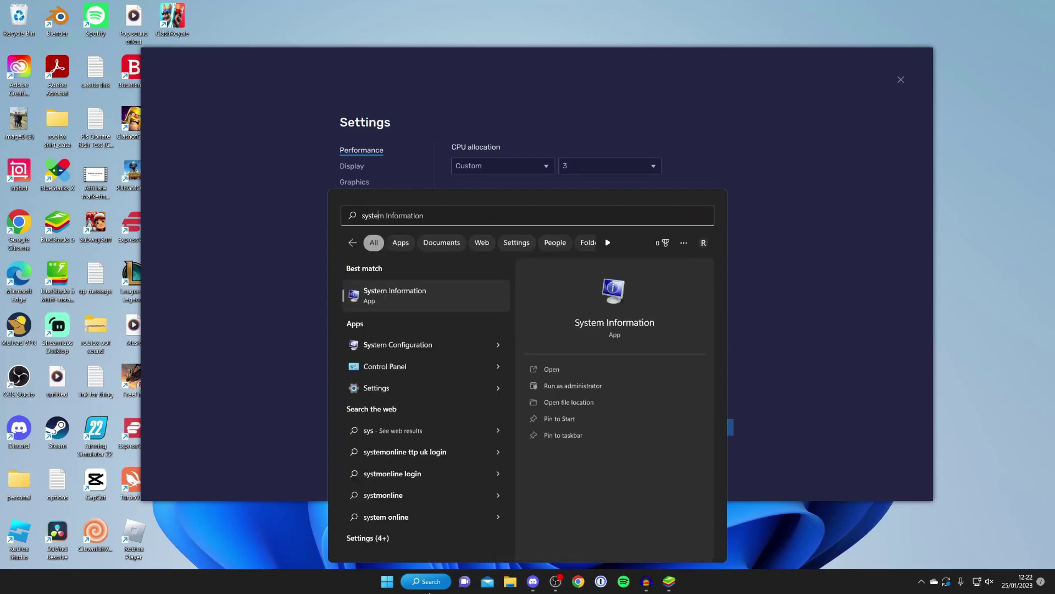
type("m")
left_click(414, 295)
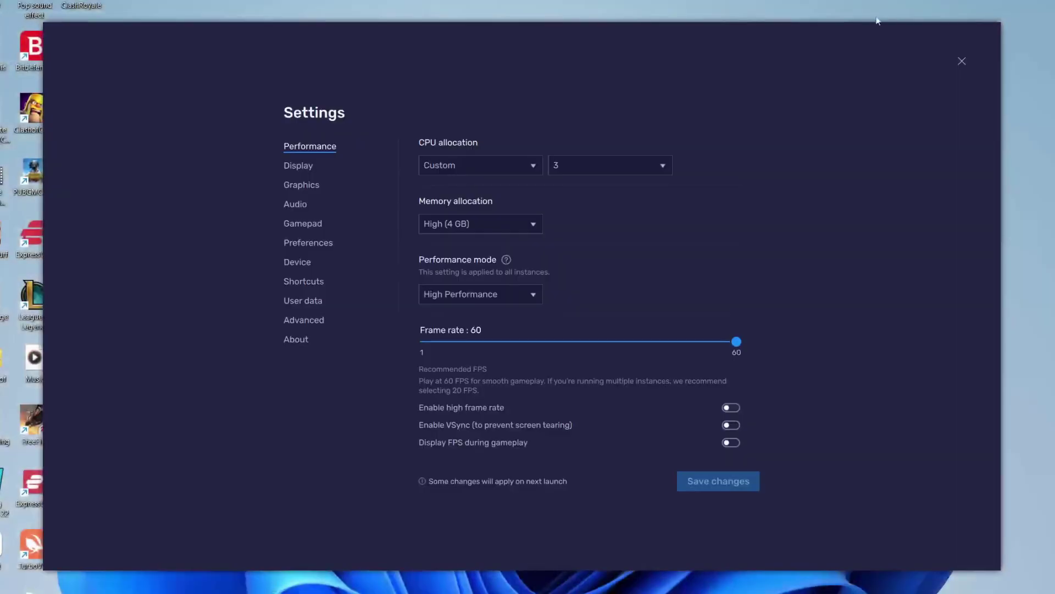
left_click(474, 225)
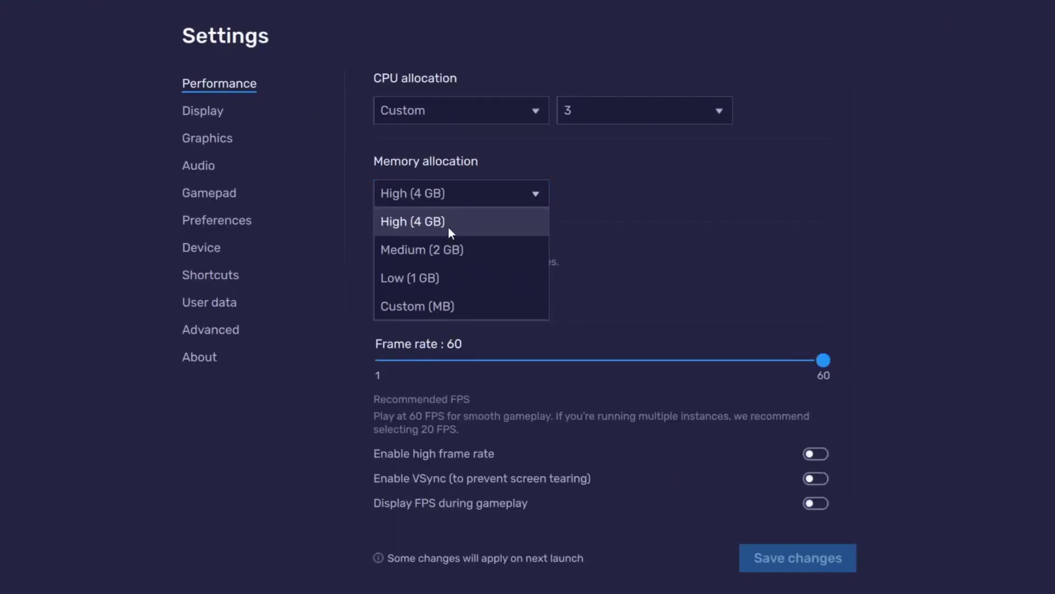
left_click(450, 226)
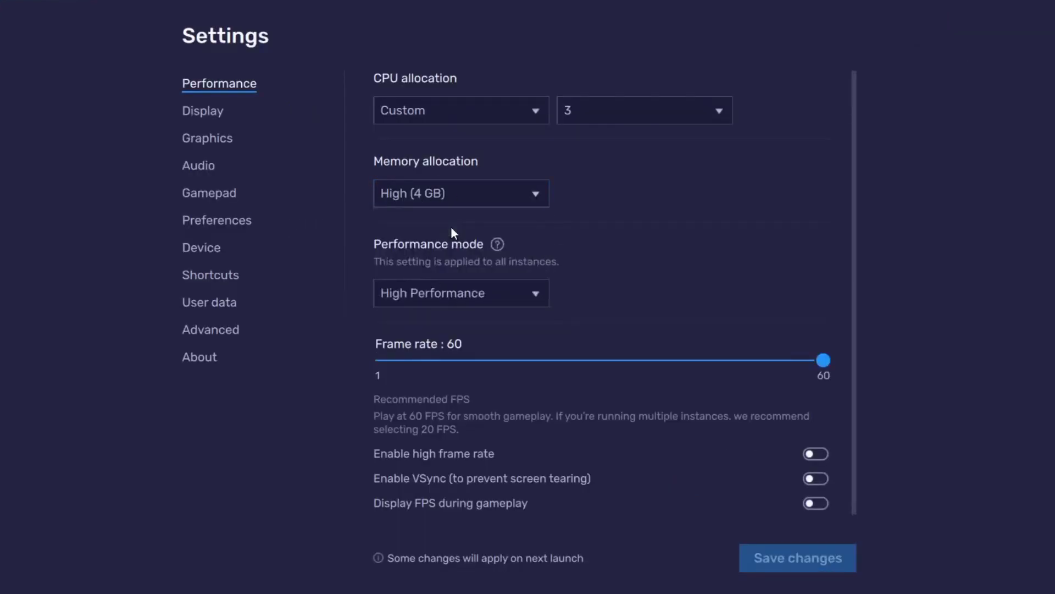
left_click(462, 294)
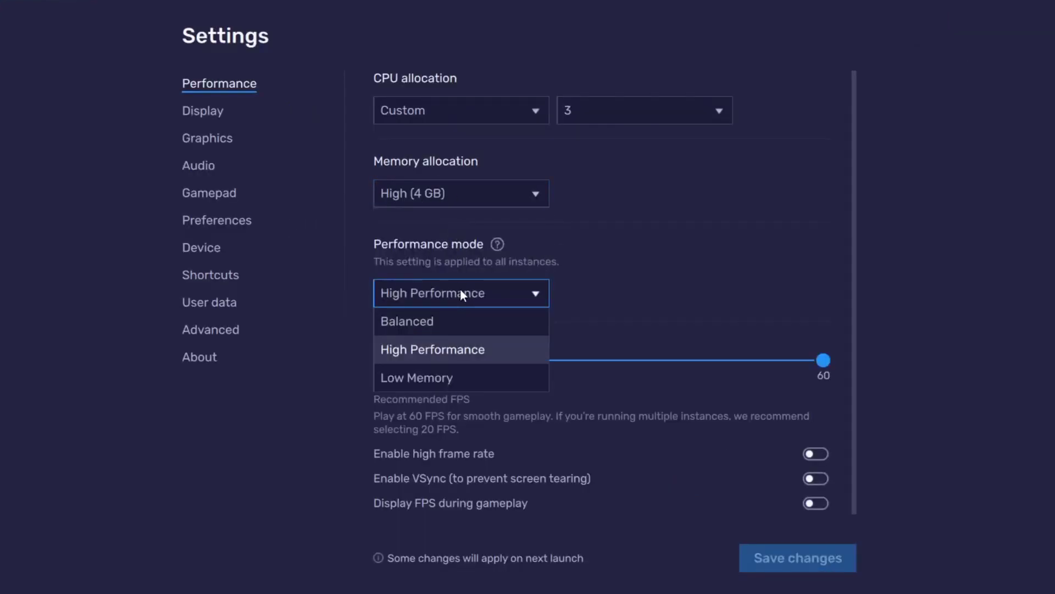
left_click(448, 347)
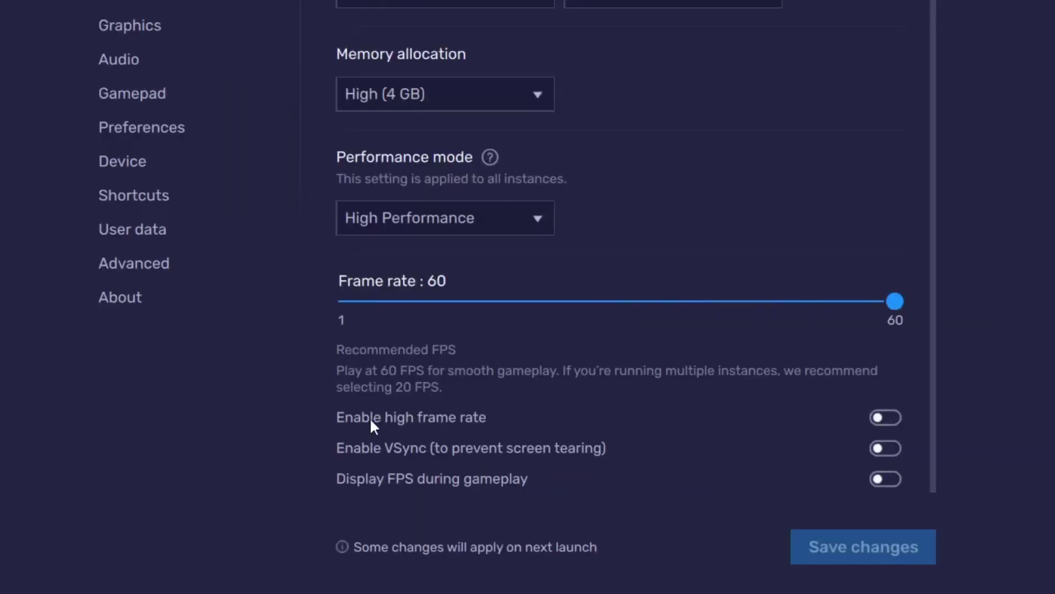
left_click(878, 418)
left_click_drag(473, 308, 555, 309)
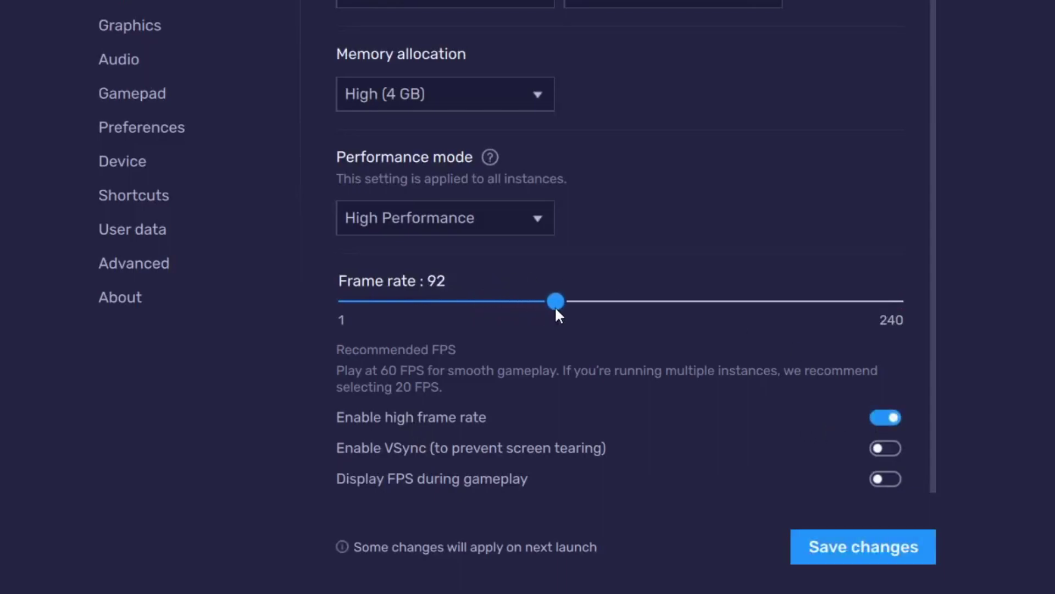
left_click(845, 544)
left_click(465, 269)
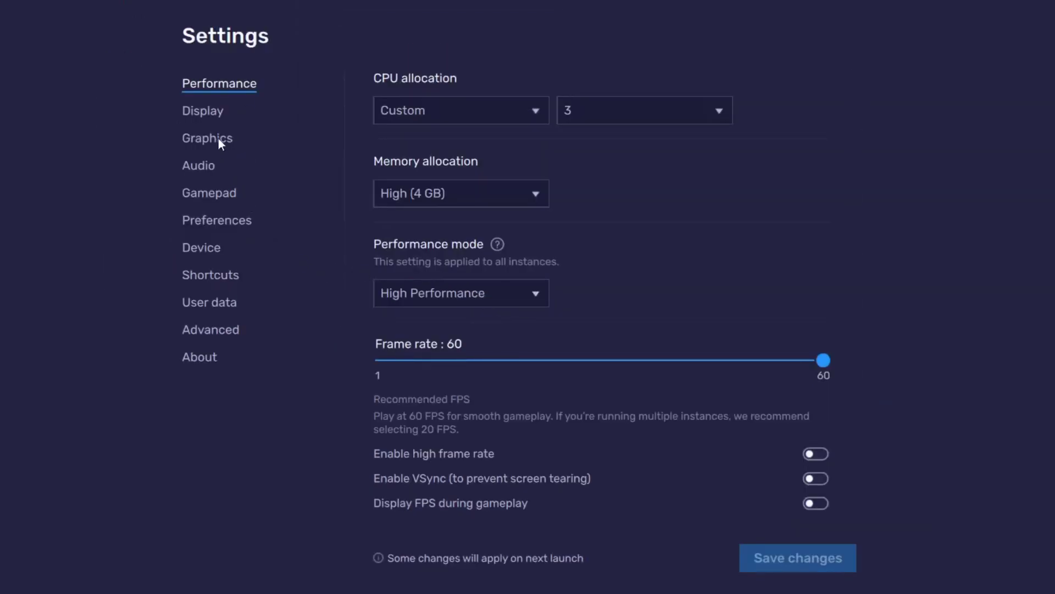
left_click(218, 138)
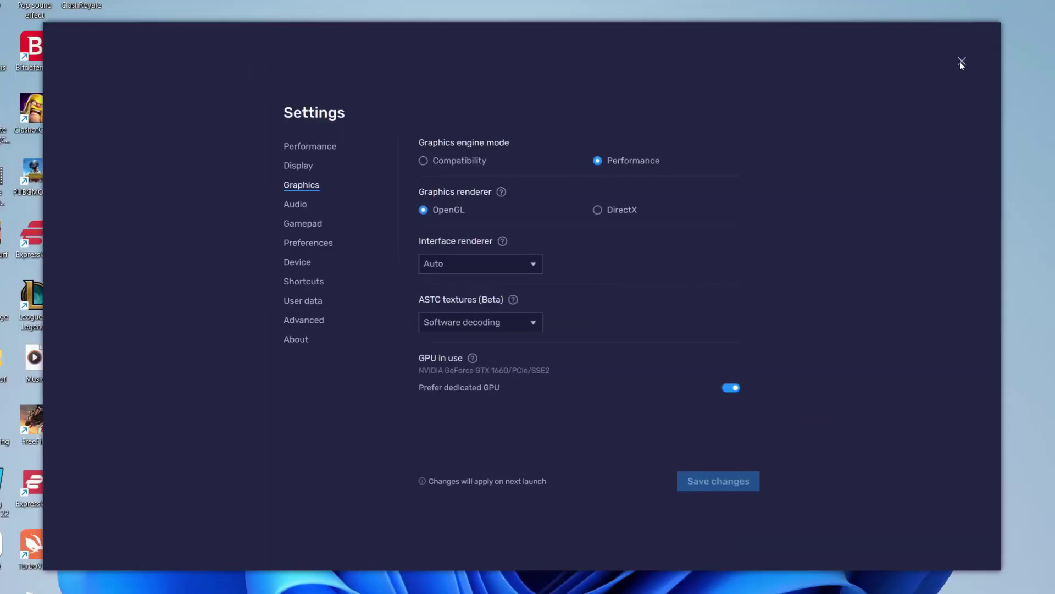
Close the BlueStacks Settings and return to the game
left_click(962, 62)
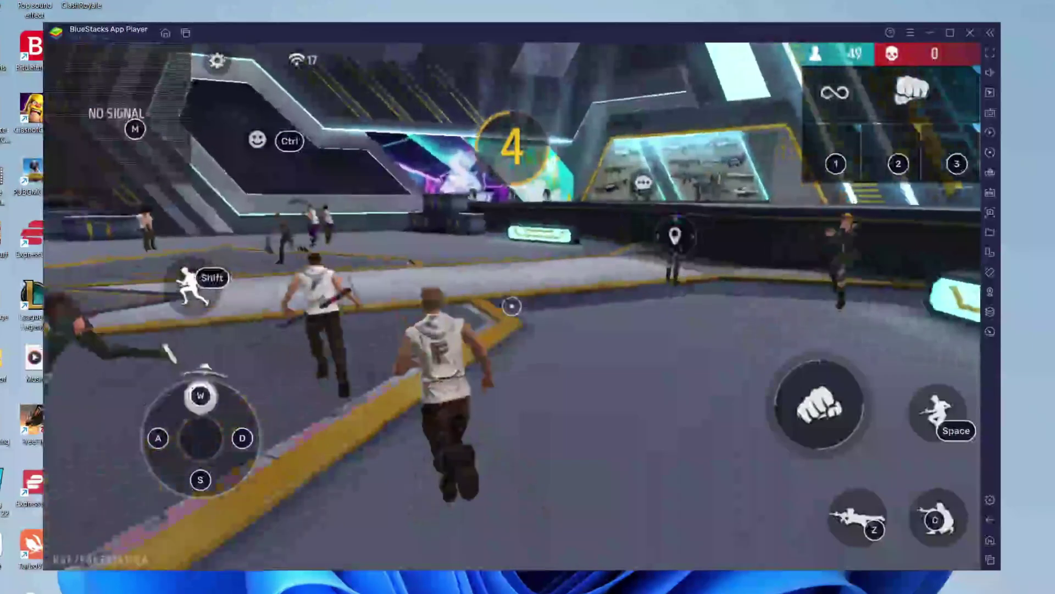
Run the character forward across the waiting area during the pre-match countdown
key("w")
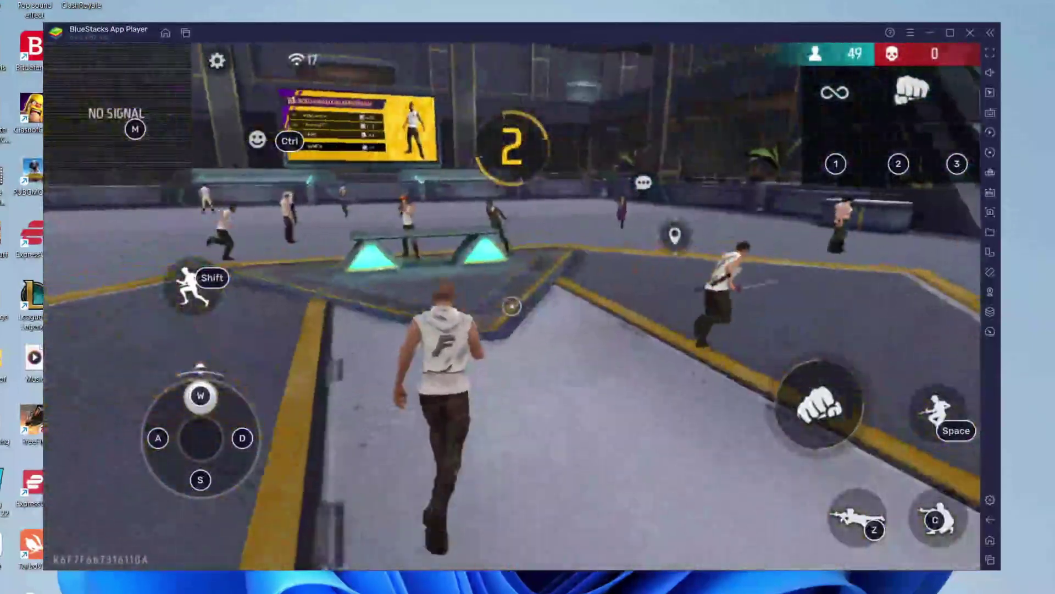